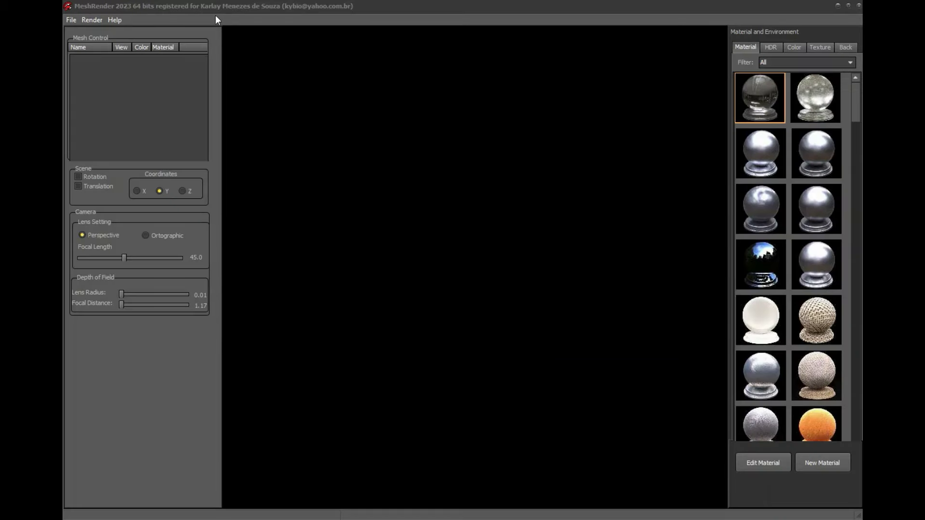
Load the goblyn.mren scene from the MREN Files folder via File > Open.
click(77, 19)
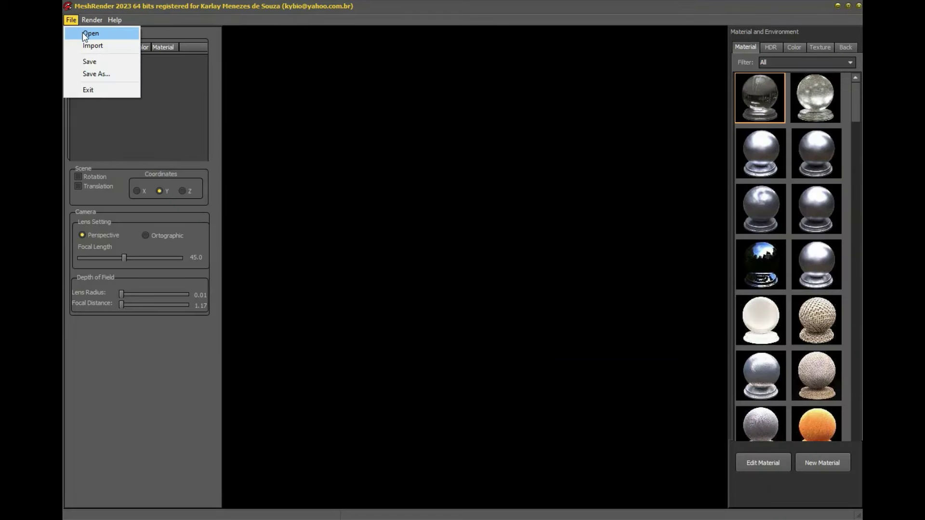
click(83, 31)
click(282, 246)
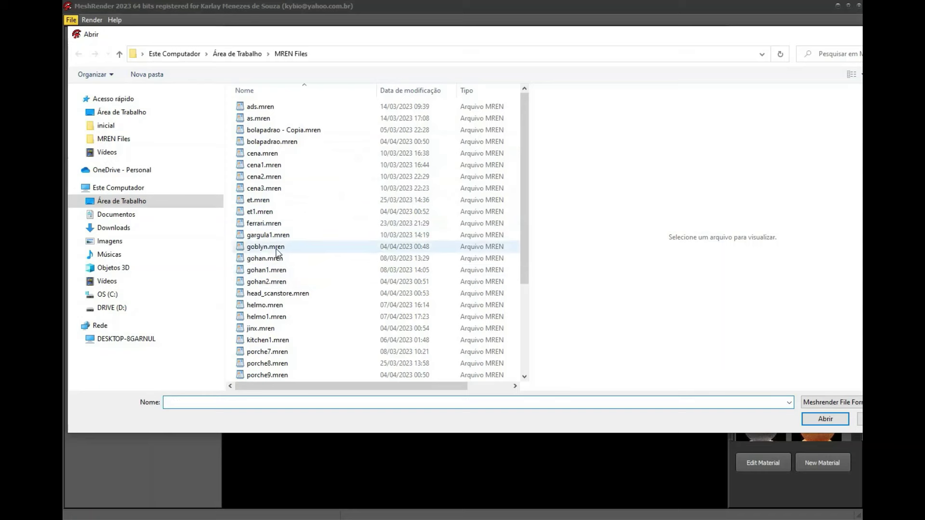
double_click(446, 246)
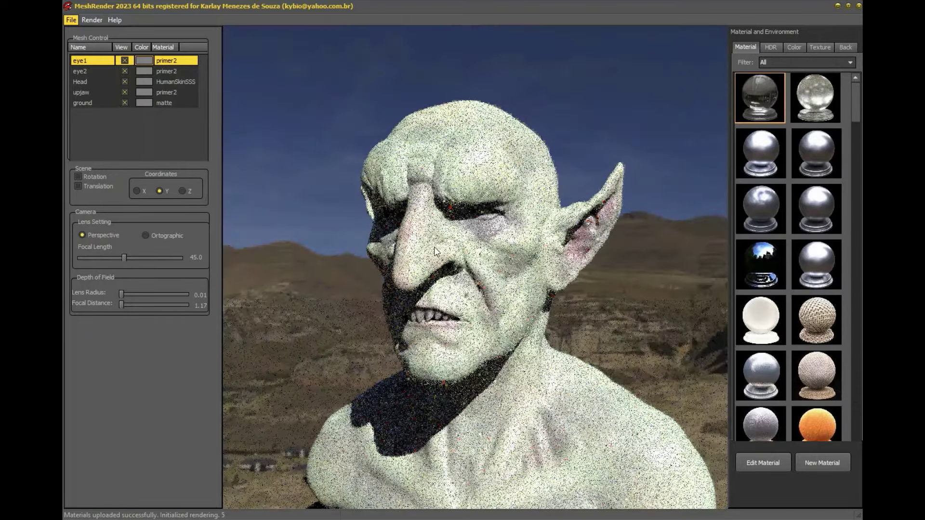
Orbit and zoom the camera until the whole goblin bust faces the camera head-on.
drag(435, 247, 490, 290)
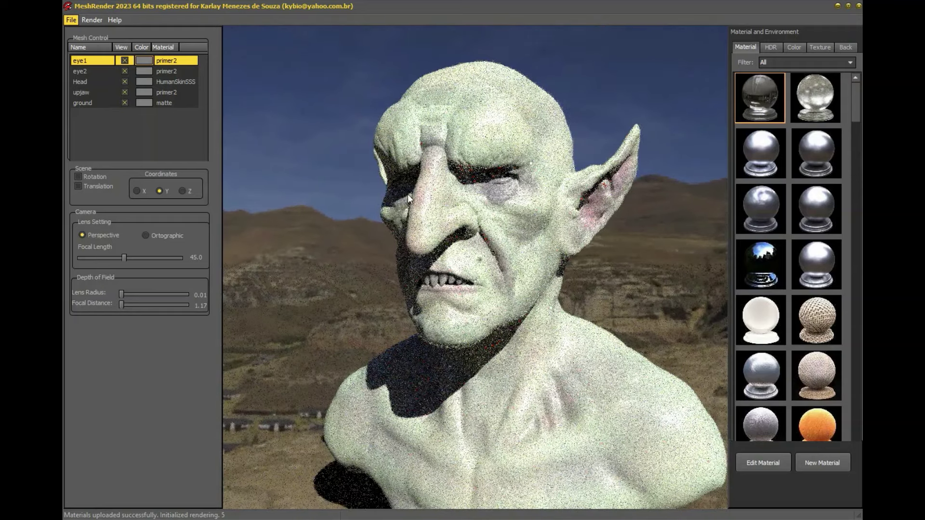
drag(458, 204, 478, 287)
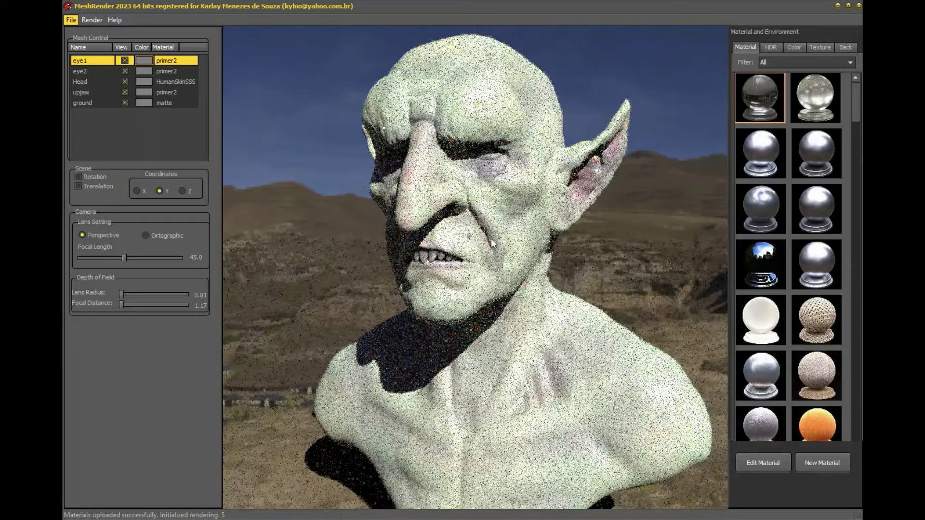
drag(477, 260, 475, 257)
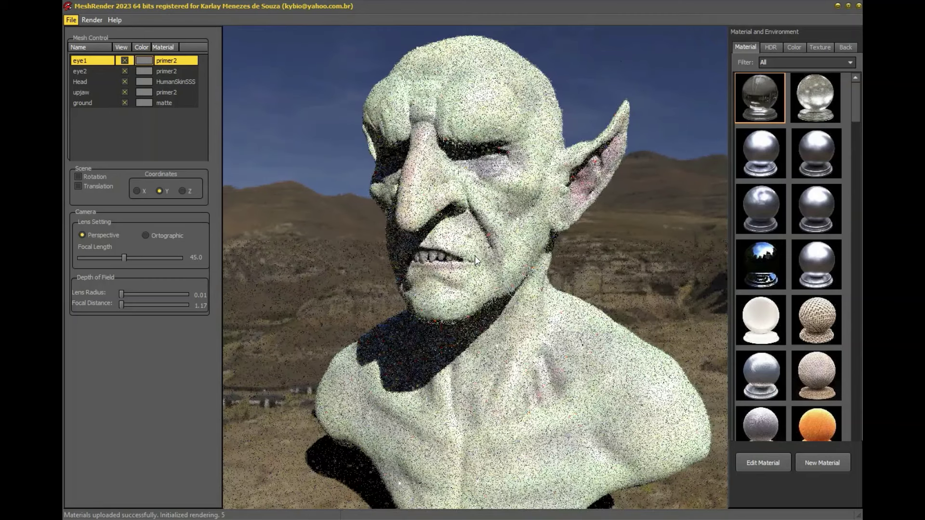
scroll(476, 260, up, 5)
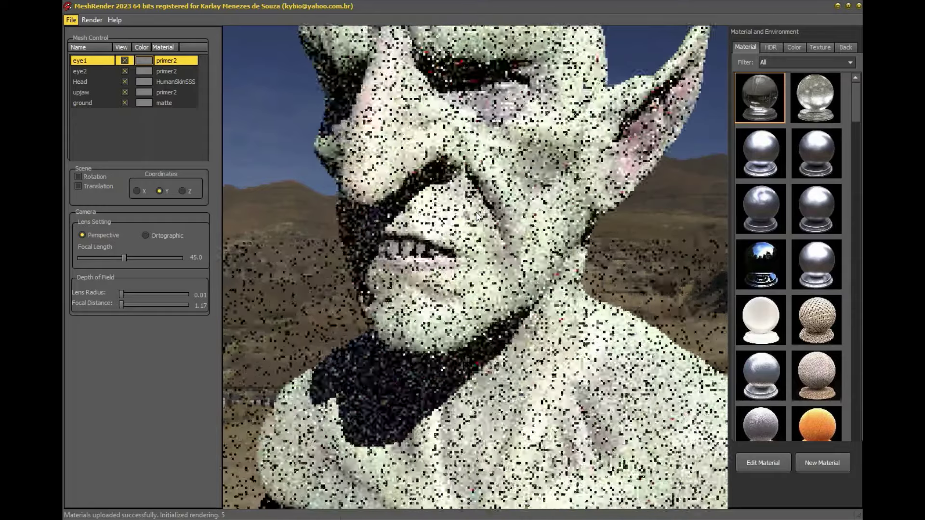
drag(477, 216, 477, 241)
scroll(476, 239, down, 8)
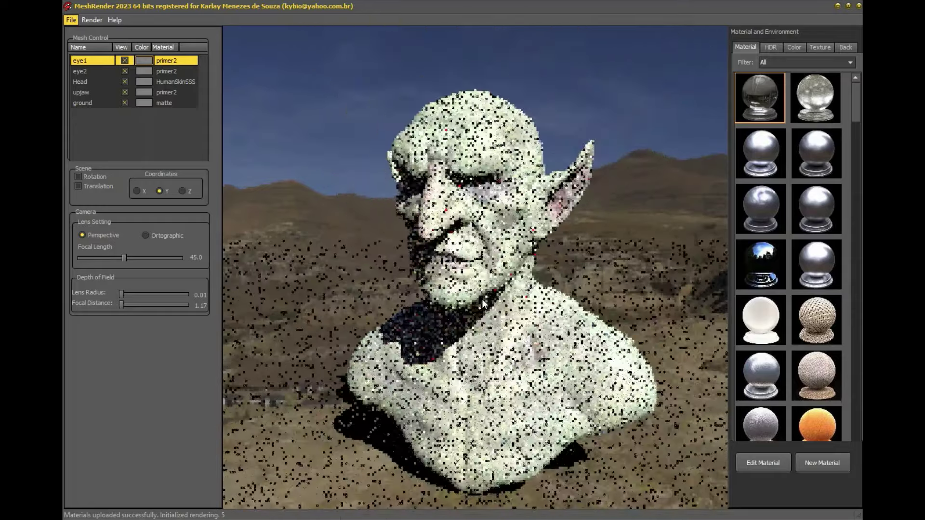
scroll(483, 289, up, 2)
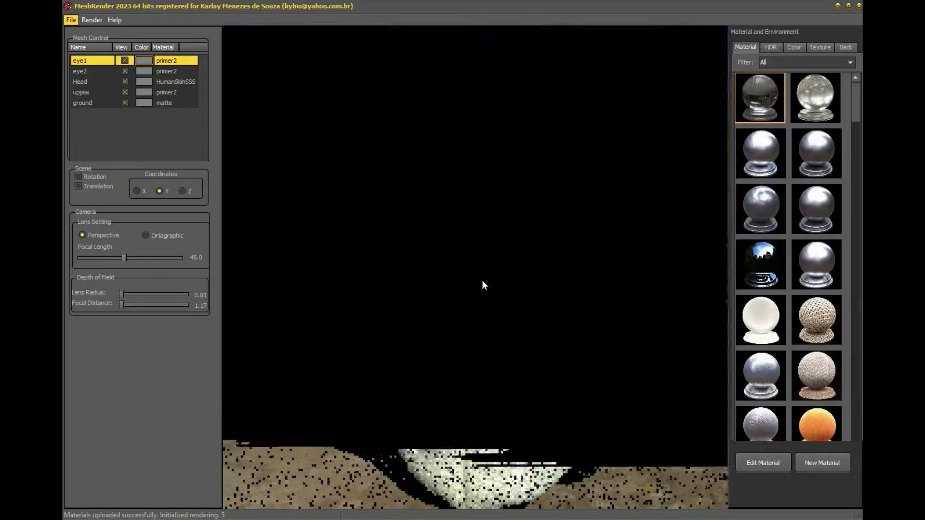
drag(469, 311, 501, 332)
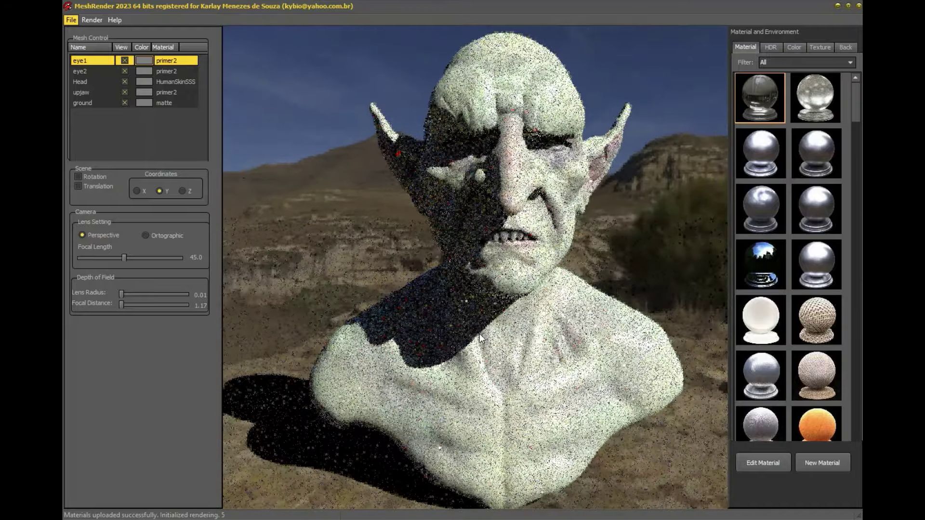
click(503, 331)
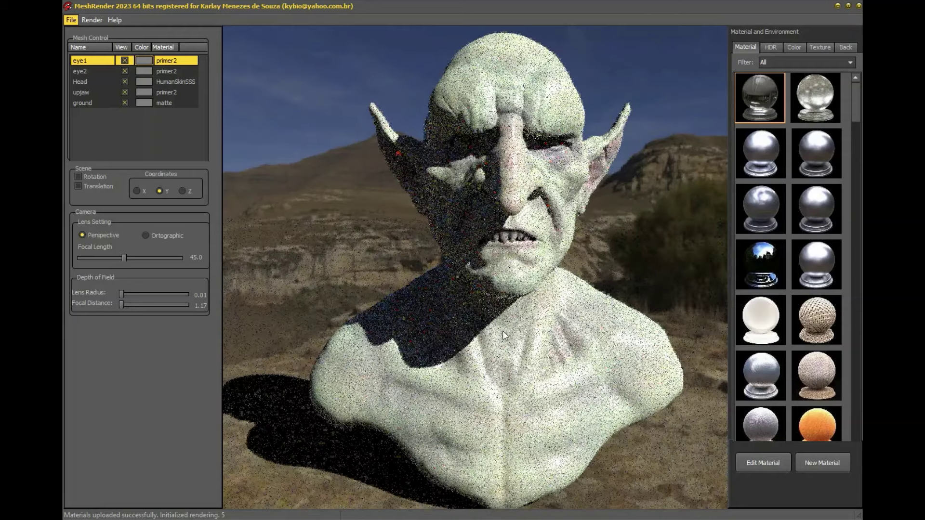
mouse_move(487, 312)
mouse_down()
mouse_move(503, 300)
mouse_move(503, 310)
mouse_up()
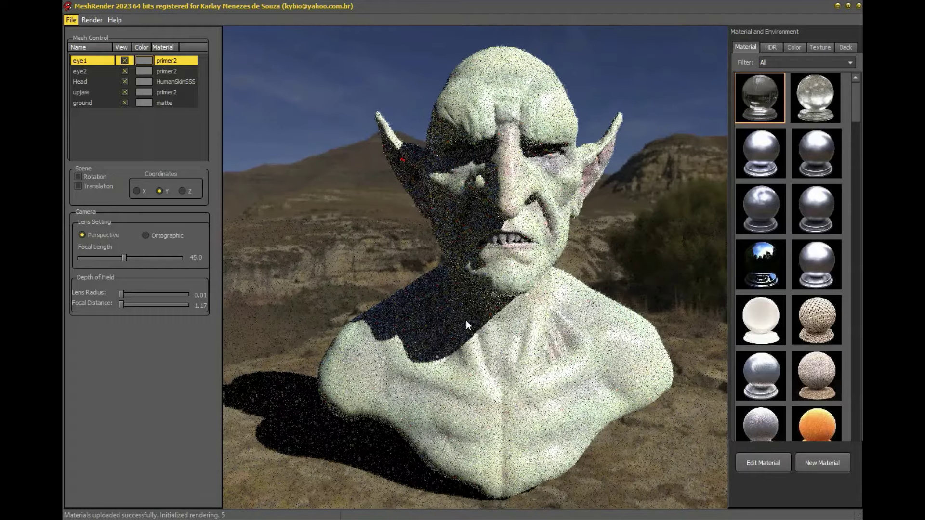
Enable scene rotation, turn the bust to a slight left three-quarter view, and select the Head mesh.
click(78, 177)
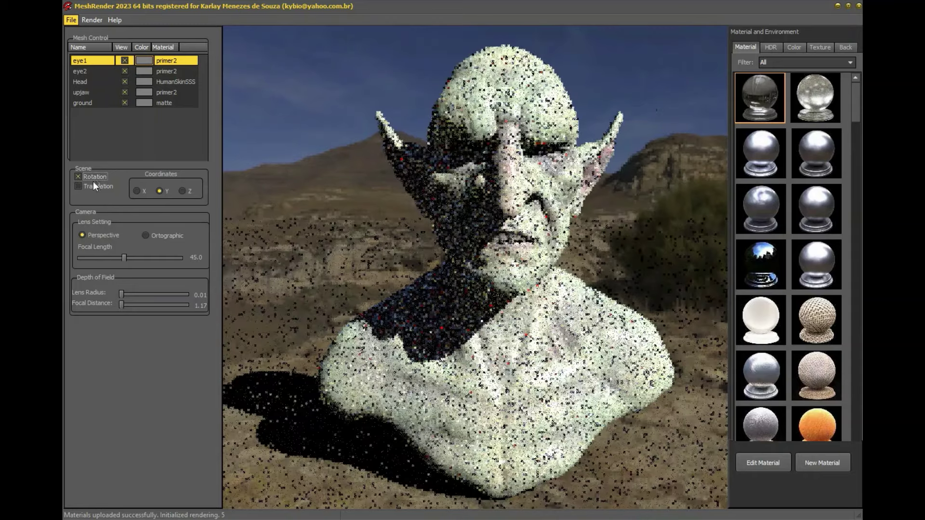
drag(380, 294, 670, 337)
drag(461, 336, 288, 322)
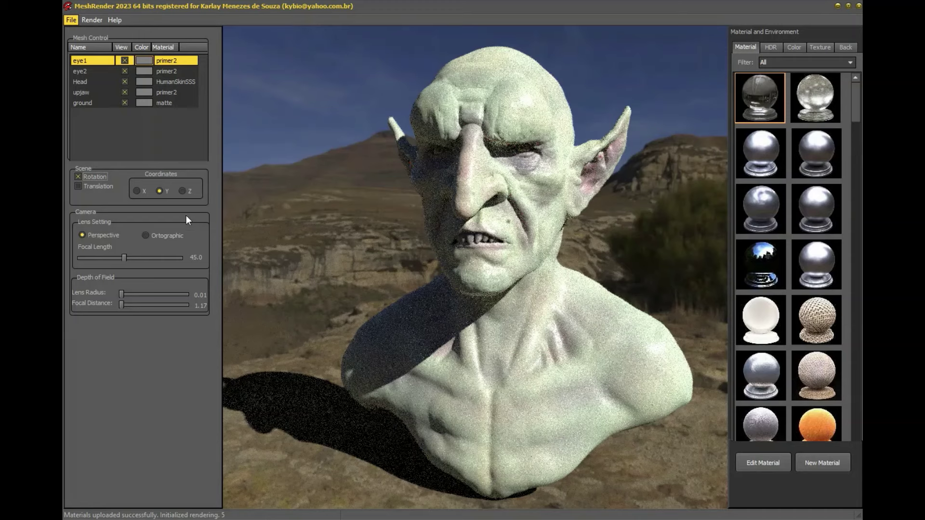
click(528, 215)
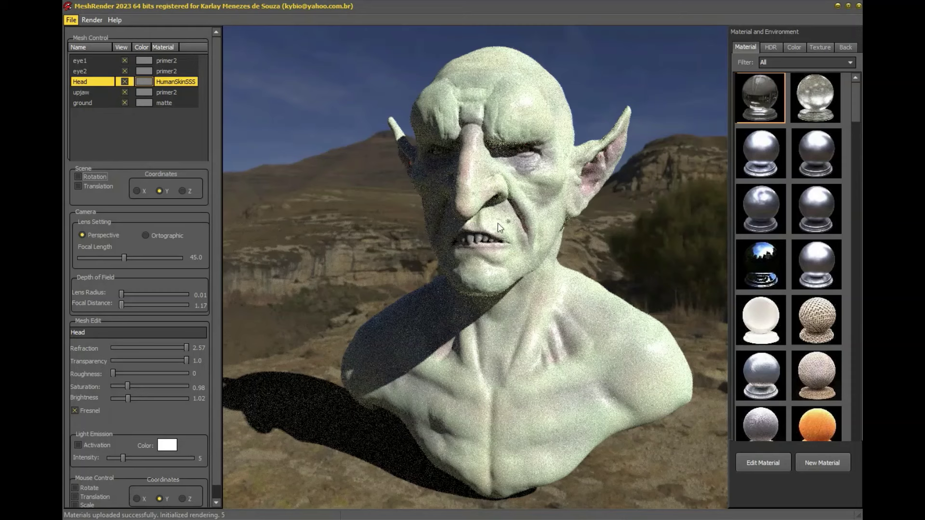
Apply the orange fabric3 material to the goblin's Head mesh.
click(816, 424)
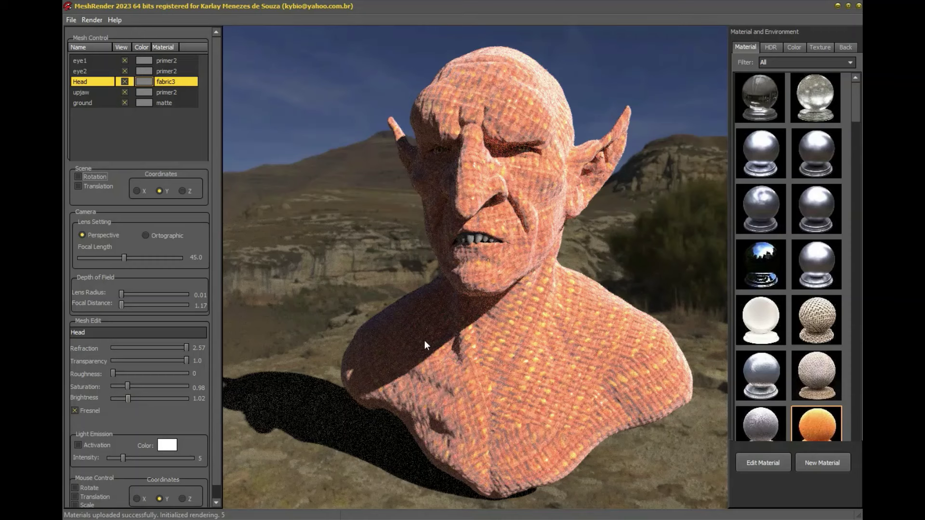
click(775, 48)
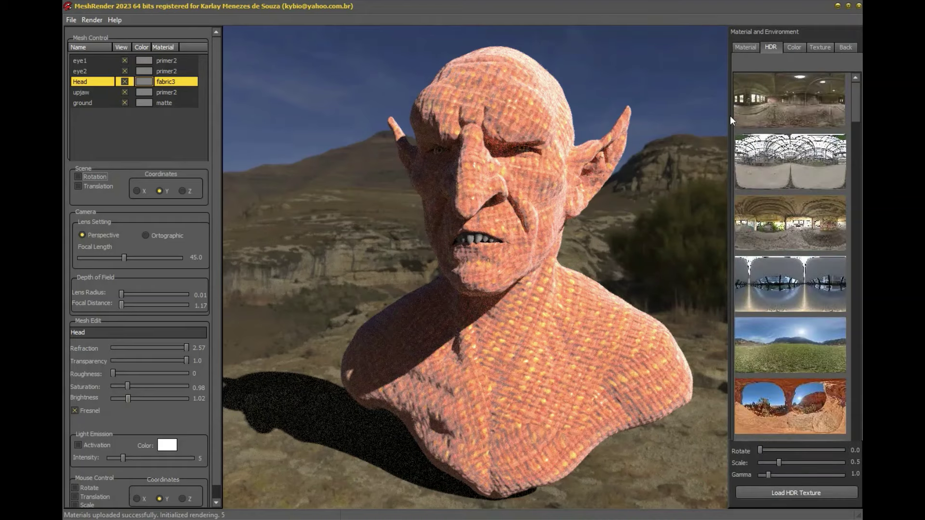
Preview several HDR environments and settle on the sunny meadow.
click(771, 109)
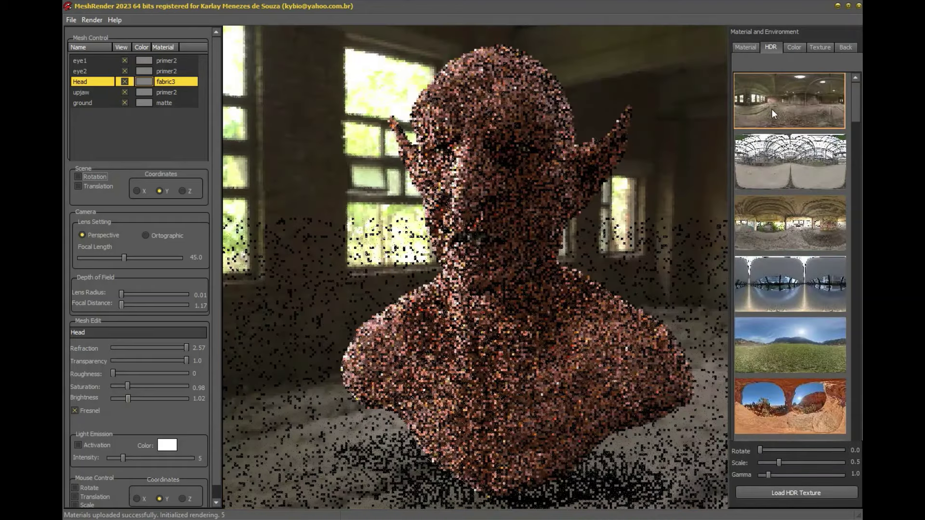
click(787, 163)
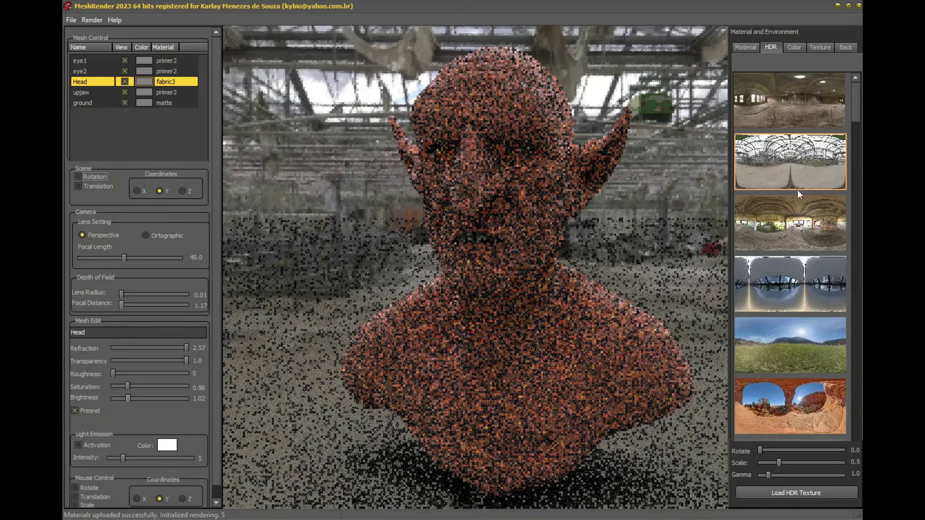
click(799, 293)
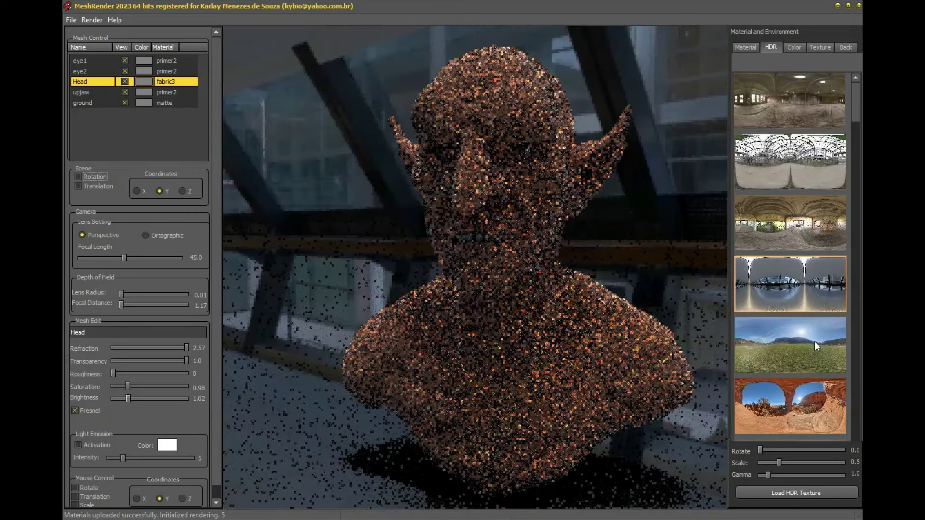
click(813, 345)
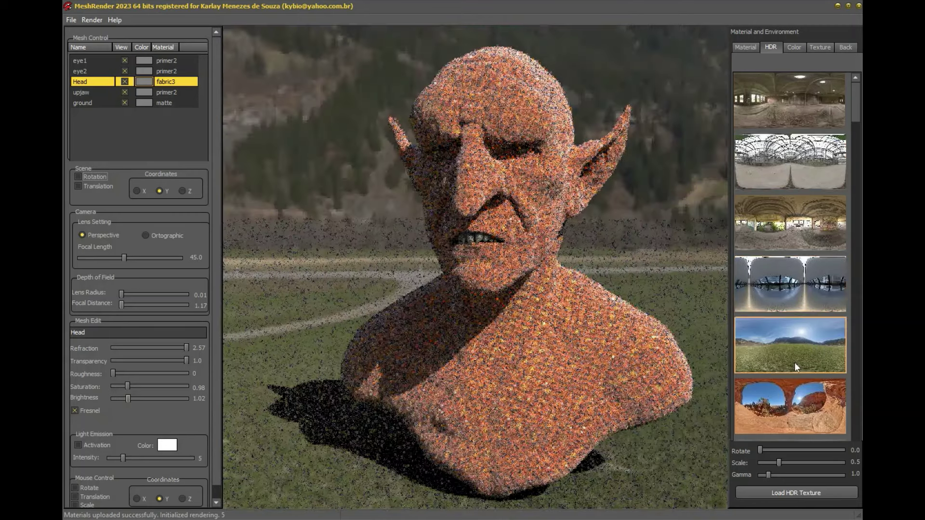
click(778, 412)
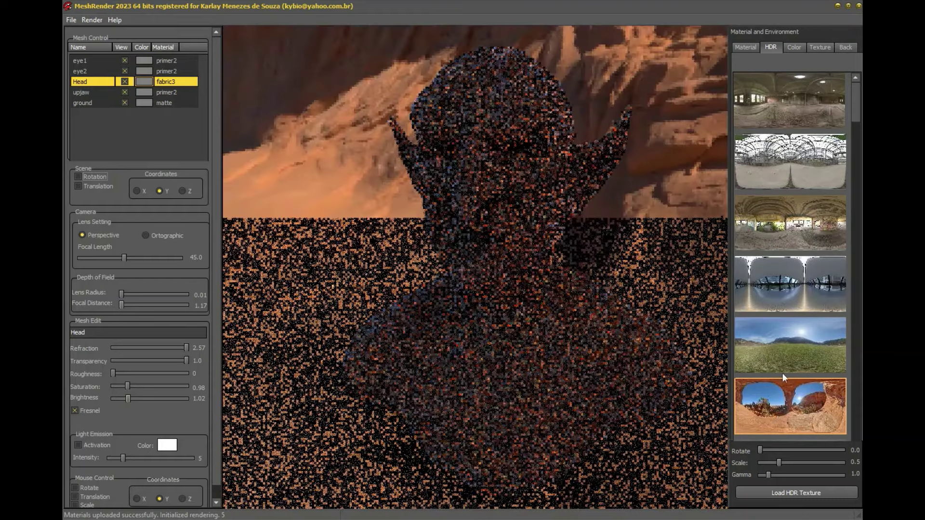
drag(855, 105, 854, 158)
click(817, 241)
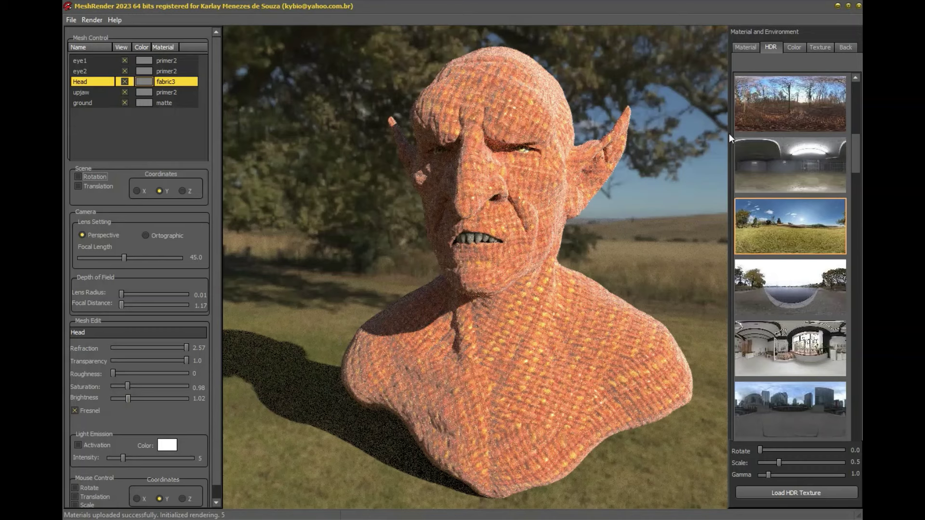
Set HDR rotation to -0.3 and scale to 0.95, test gamma at 2.2, then lower it.
mouse_move(758, 450)
mouse_down()
mouse_move(778, 452)
mouse_move(759, 458)
mouse_up()
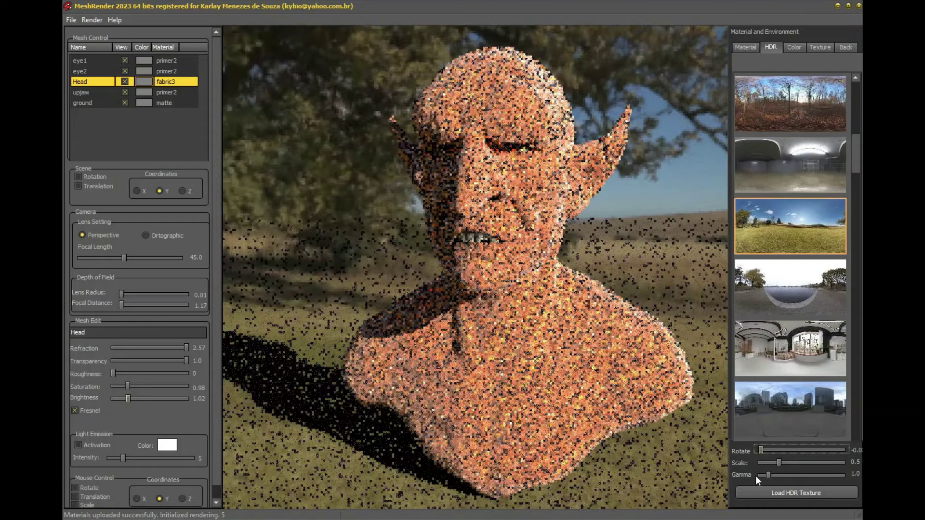
click(777, 462)
mouse_move(777, 462)
mouse_down()
mouse_move(809, 463)
mouse_move(770, 464)
mouse_move(777, 464)
mouse_up()
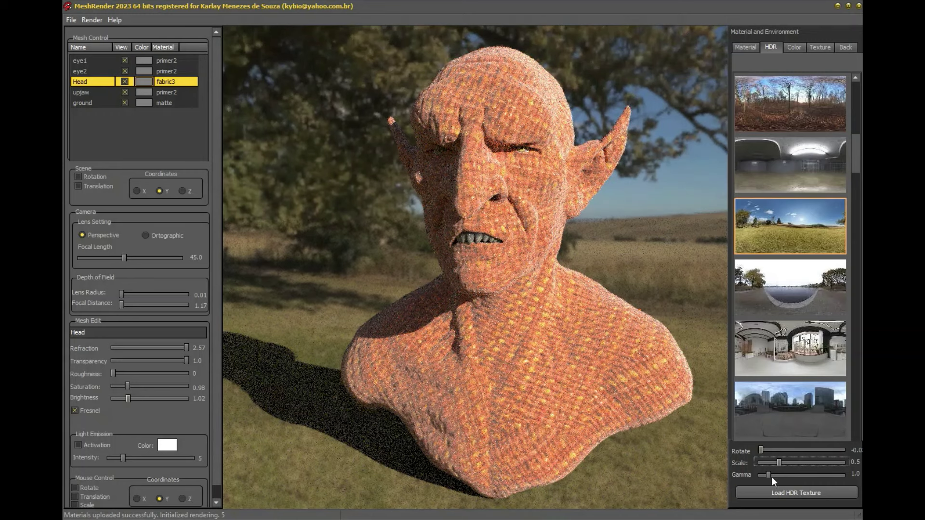
drag(769, 475, 780, 475)
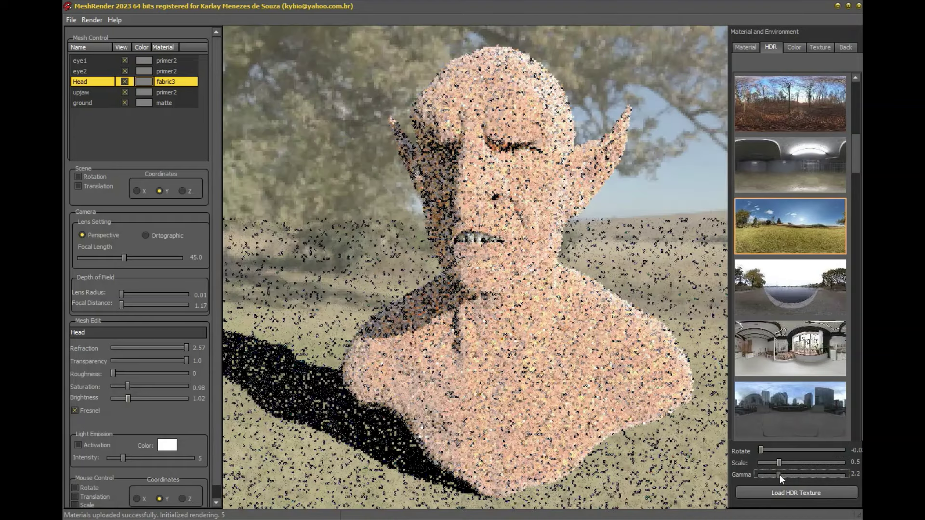
drag(779, 475, 770, 478)
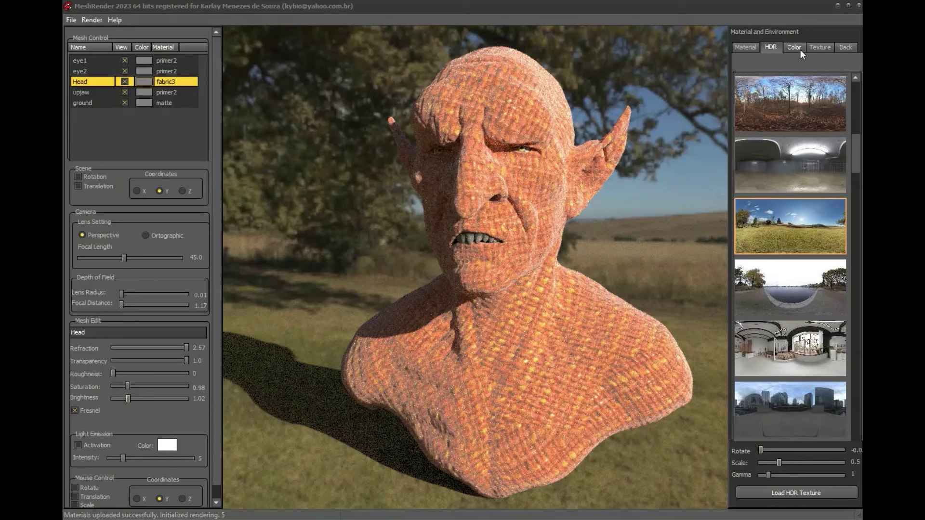
Apply a pale speckled texture to the head and raise its mix to 0.4.
click(822, 47)
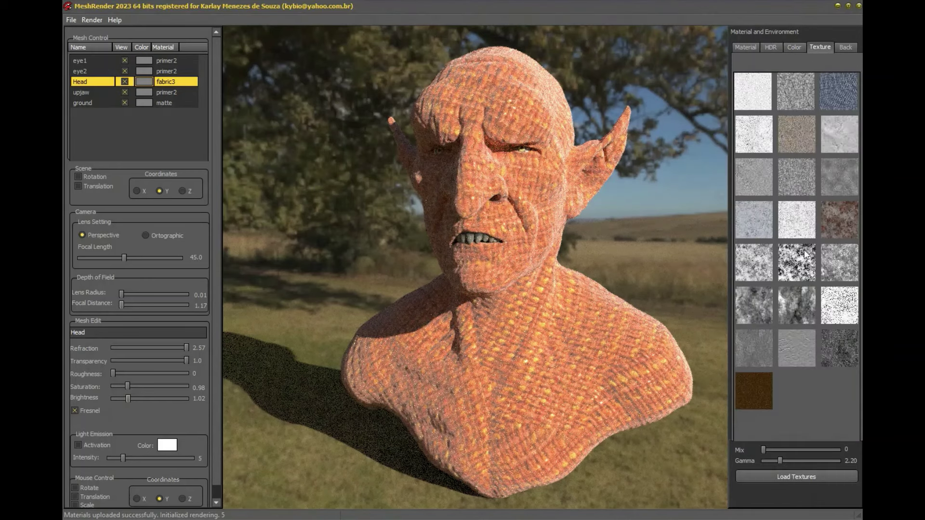
click(798, 228)
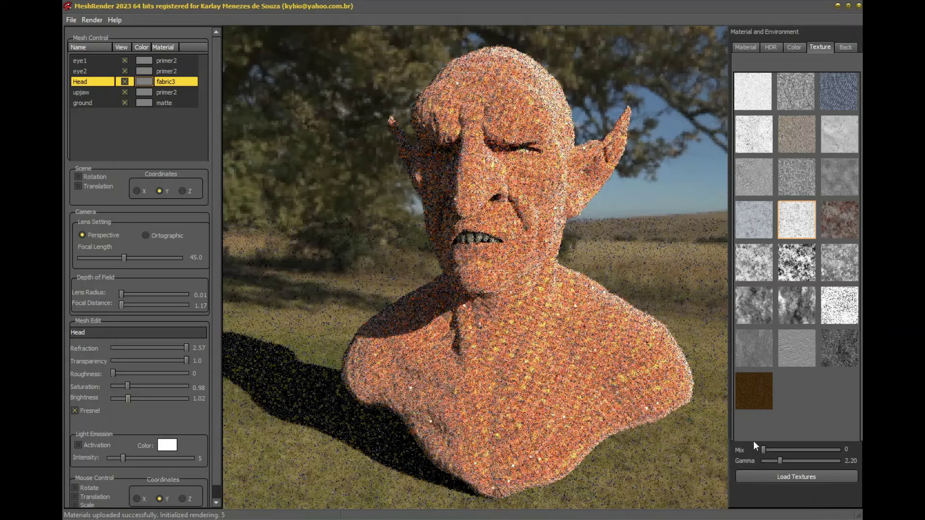
drag(764, 452, 768, 453)
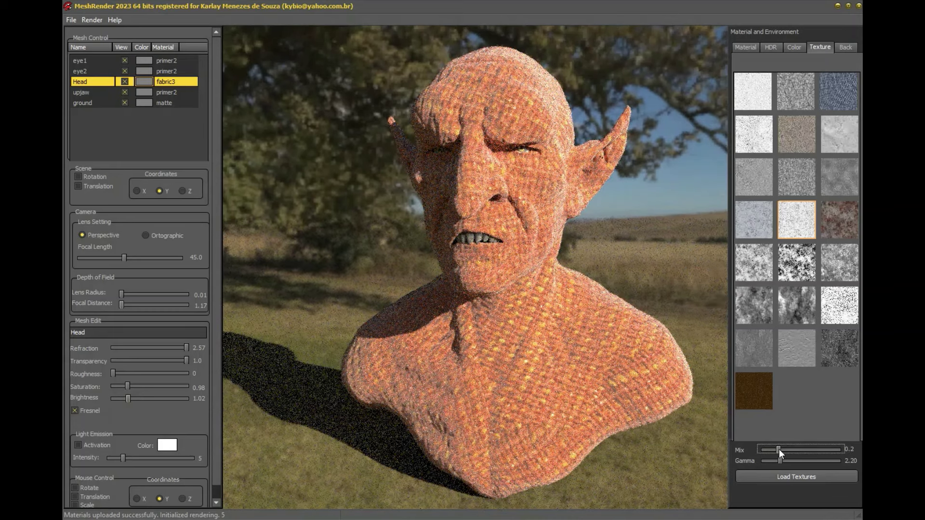
drag(778, 449, 798, 449)
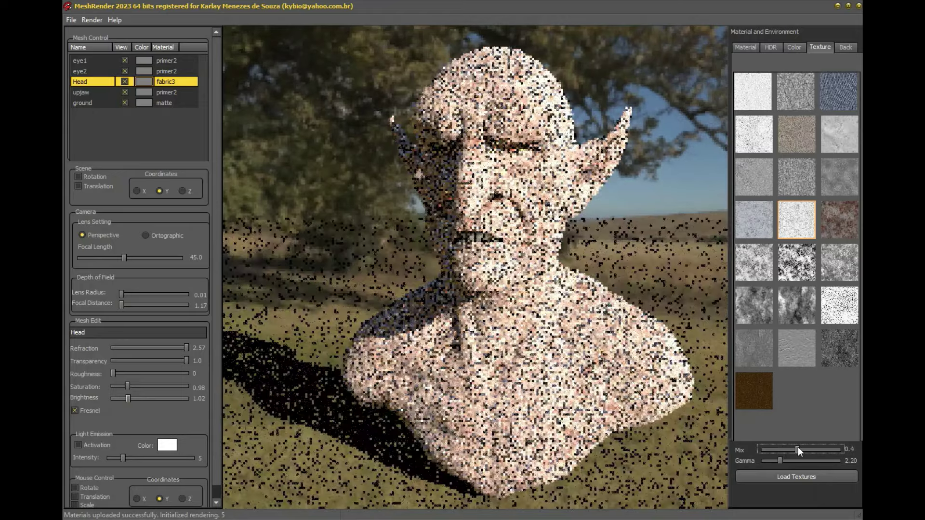
Swap to the dark speckled grunge texture and raise its mix to 0.5.
drag(657, 282, 667, 256)
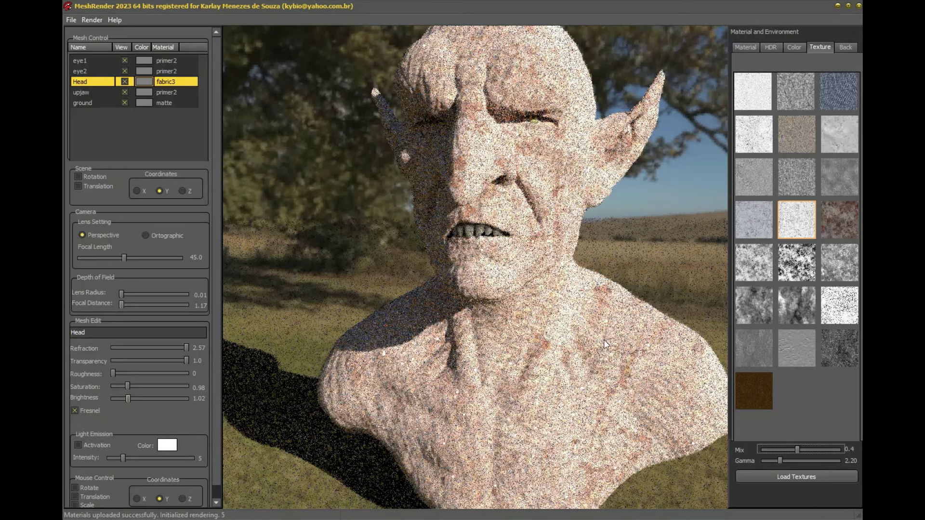
click(806, 277)
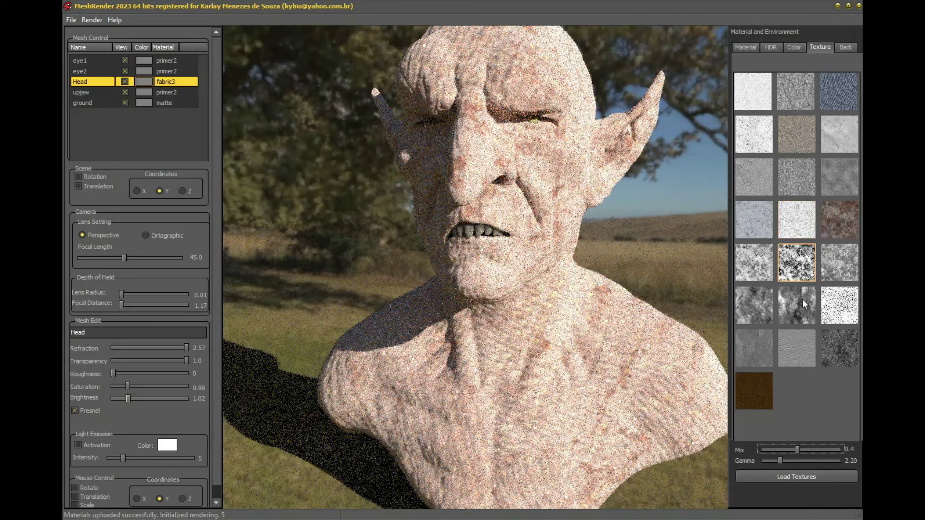
drag(794, 451, 814, 450)
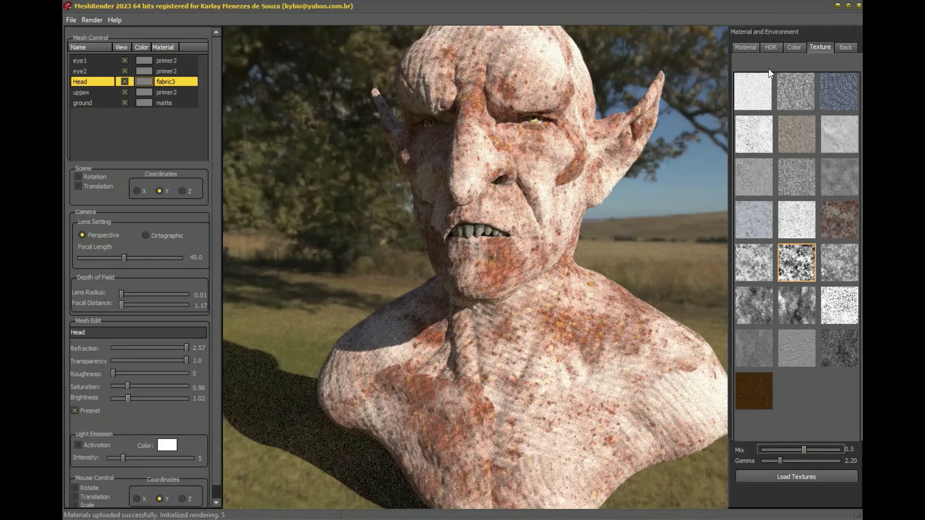
click(791, 47)
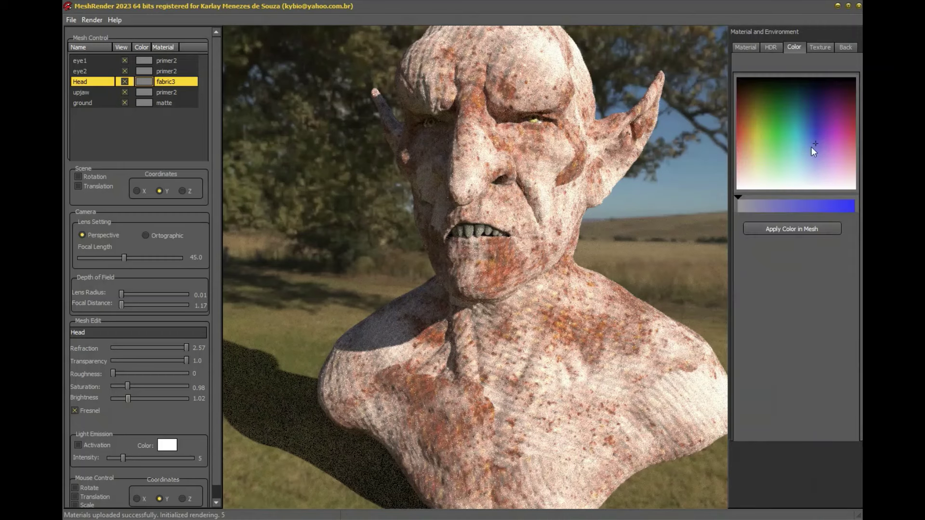
Pick a blue hue and apply it to the Head mesh, confirming the tint.
click(835, 205)
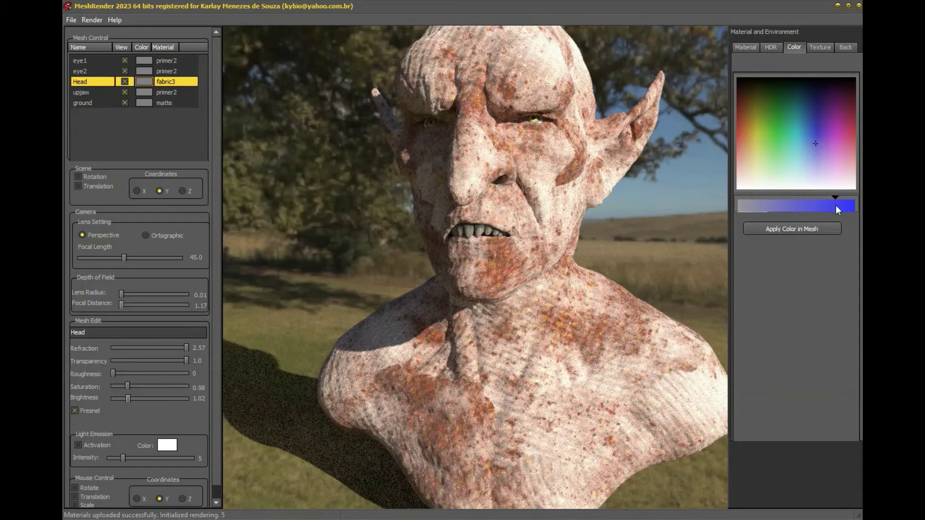
click(805, 229)
click(379, 294)
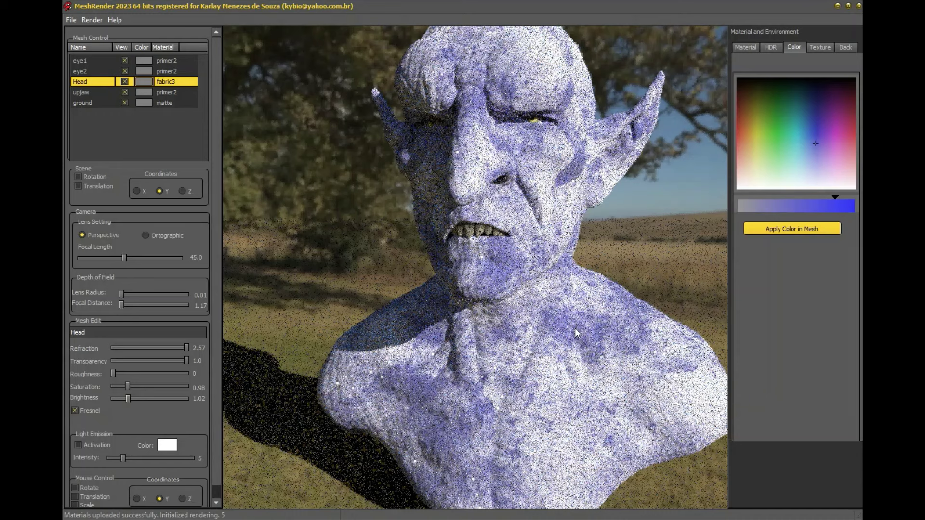
drag(608, 279, 581, 285)
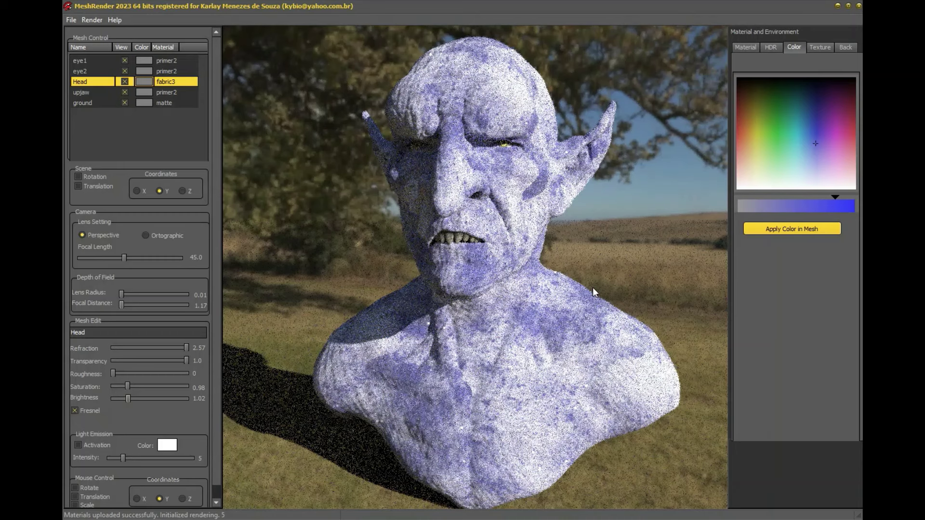
Try the night trees and foggy bridge backgrounds, then choose the blurred green outdoor image.
click(850, 47)
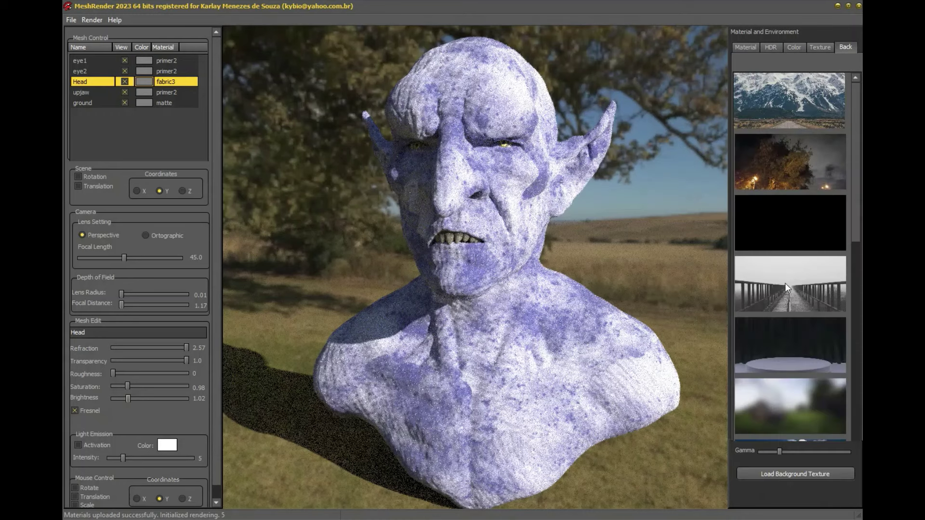
click(802, 173)
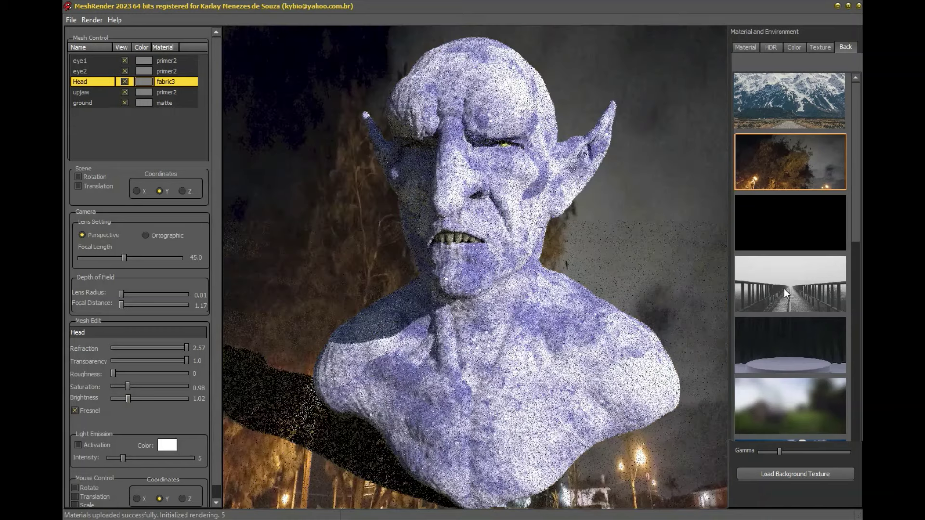
click(784, 288)
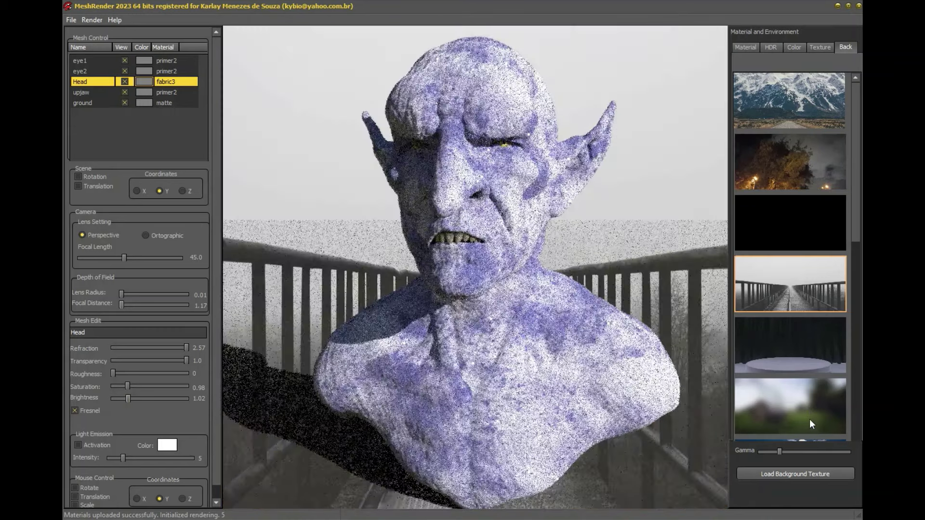
click(809, 419)
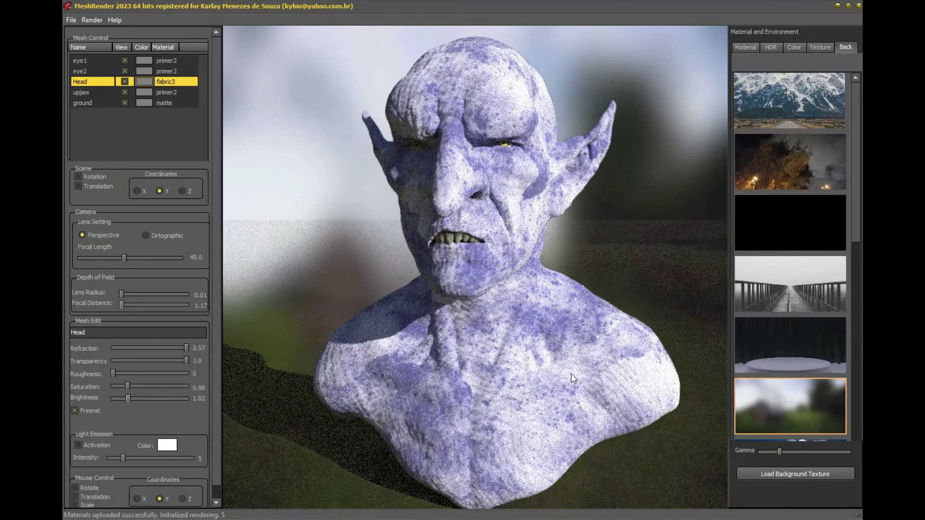
Set the render to PATHCPU engine, output 'teste' on the Desktop, at 1900 x 1820 resolution.
click(94, 21)
click(103, 33)
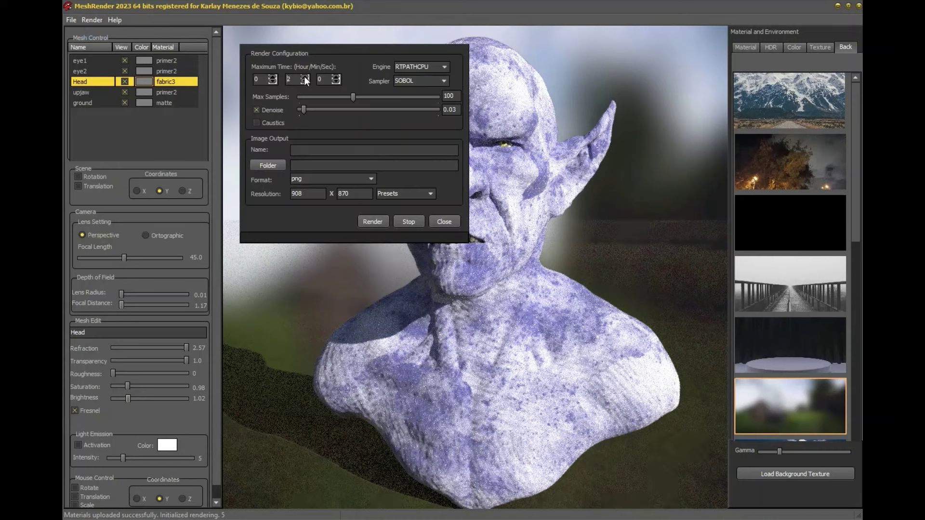
click(445, 67)
click(421, 82)
click(300, 149)
text(teste)
click(268, 166)
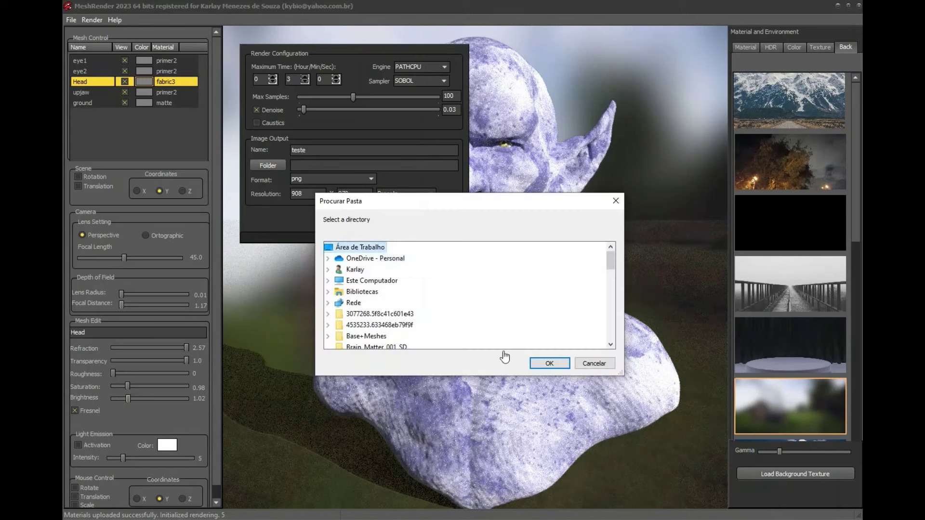
click(550, 363)
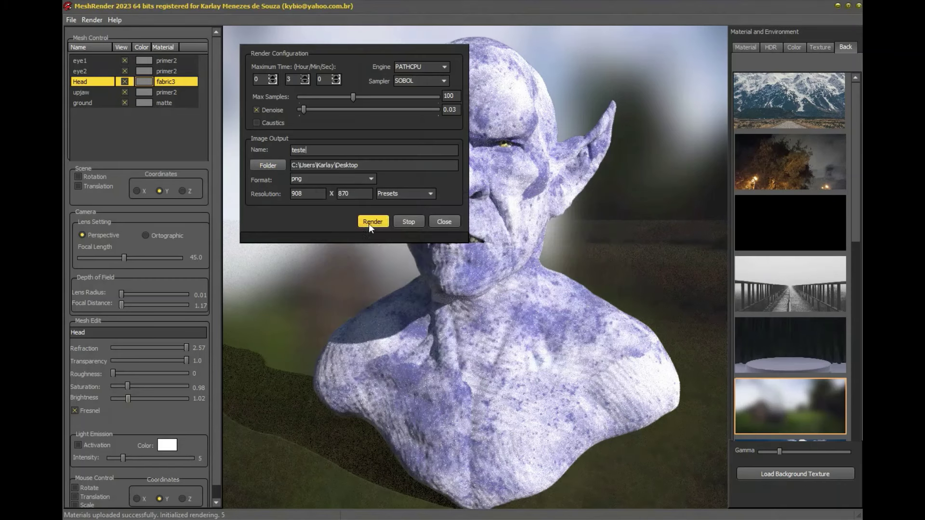
click(426, 197)
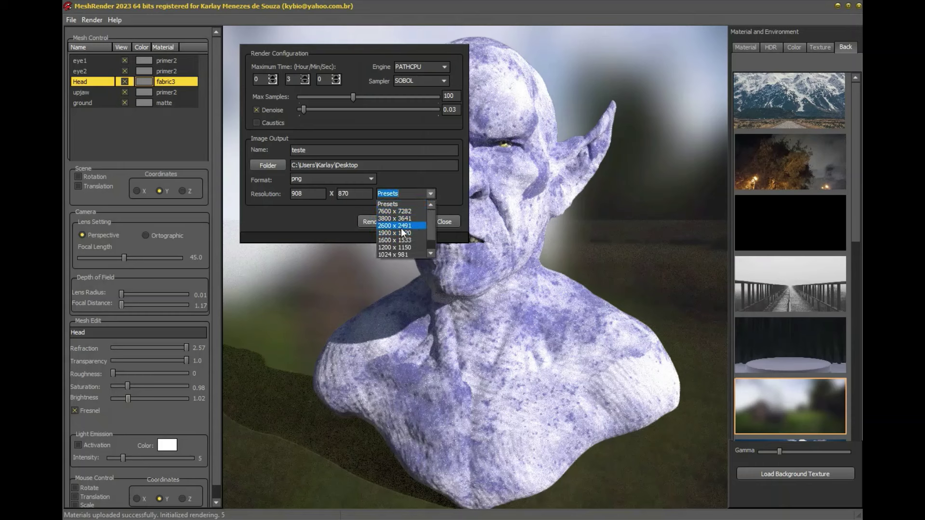
click(401, 235)
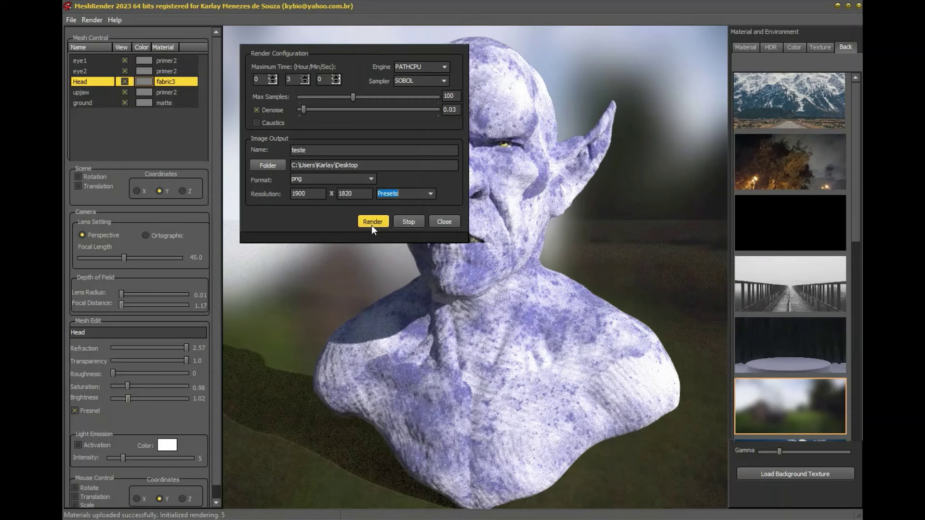